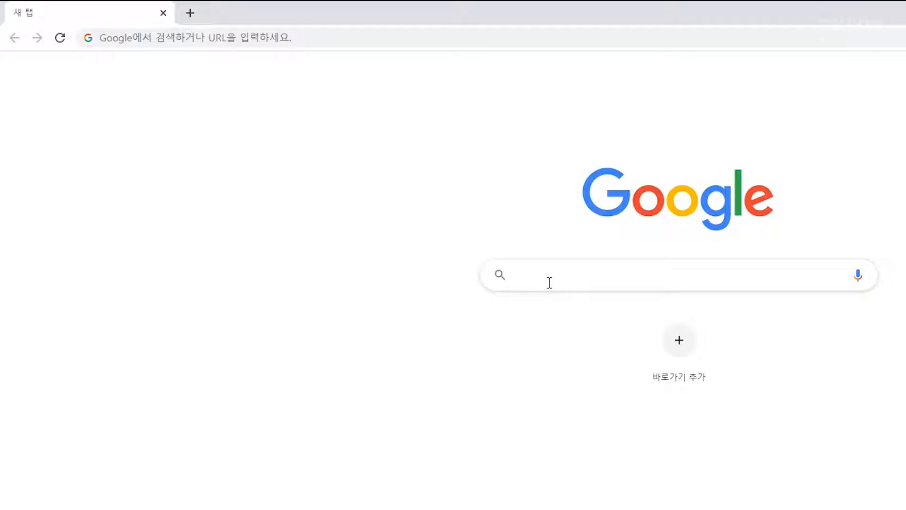
Search Google for "visual studio code" and open the official code.visualstudio.com site.
type("visu")
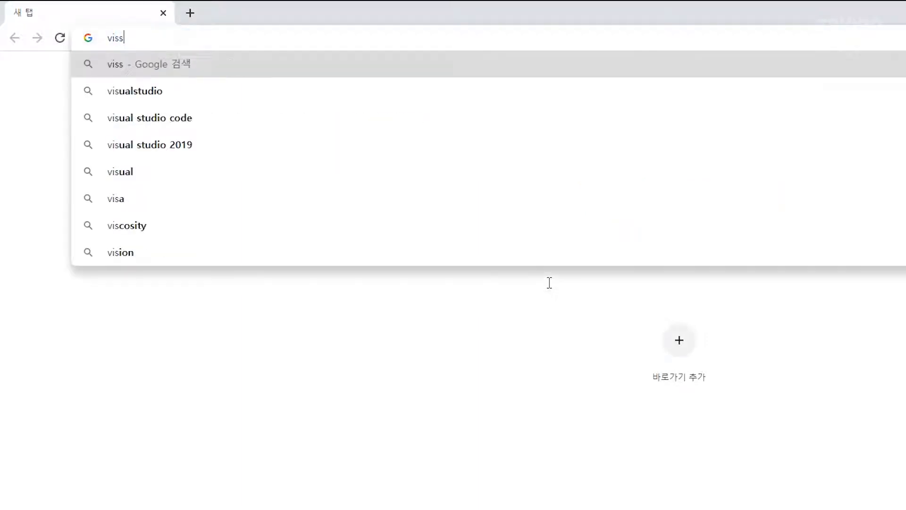
type("al st")
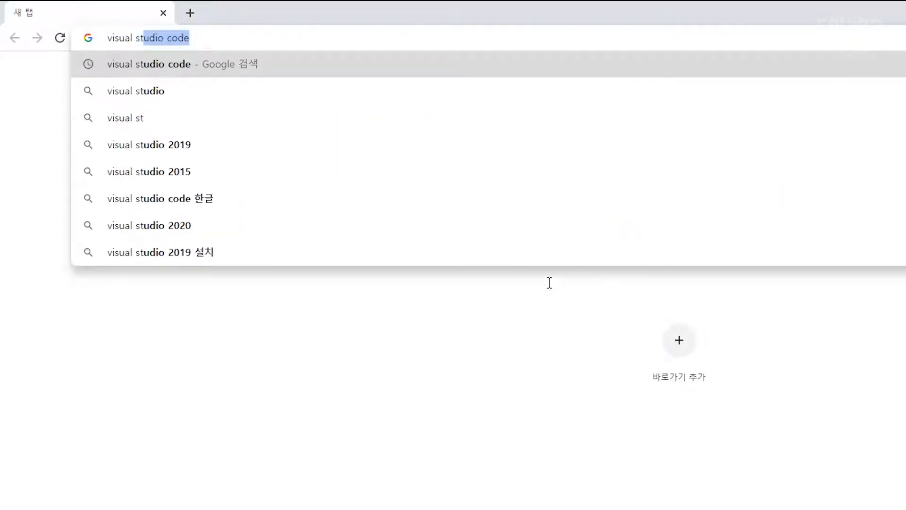
type("udio code")
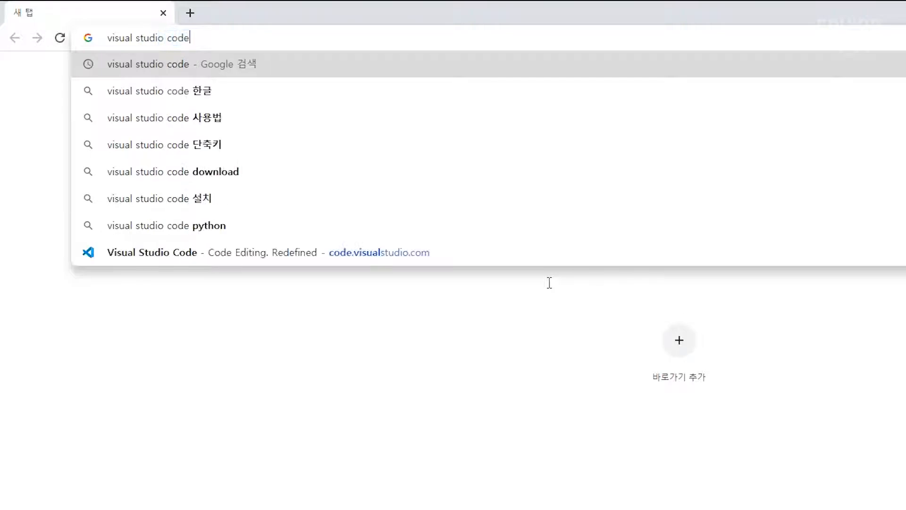
key("Return")
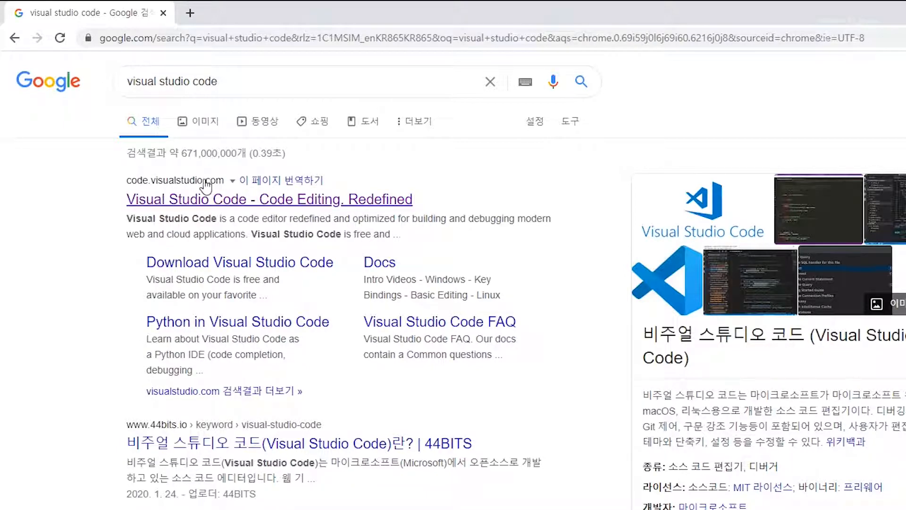
left_click(247, 204)
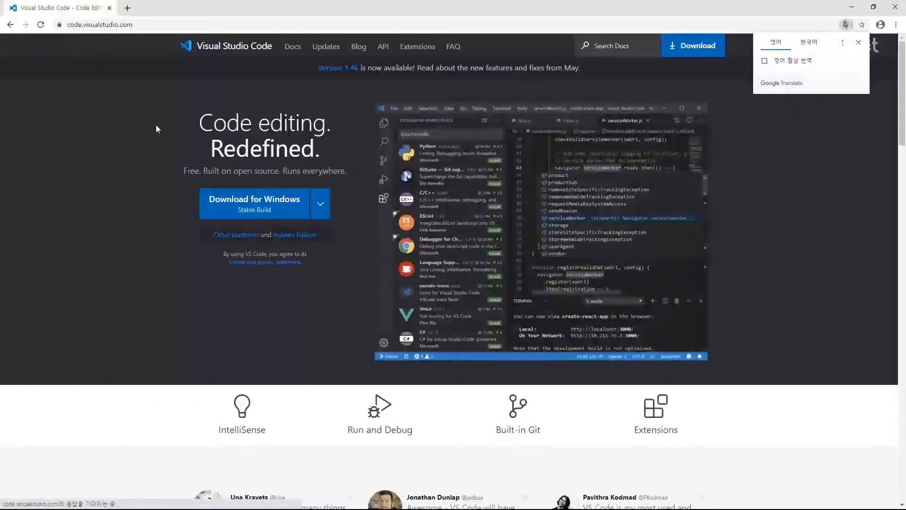
left_click(158, 259)
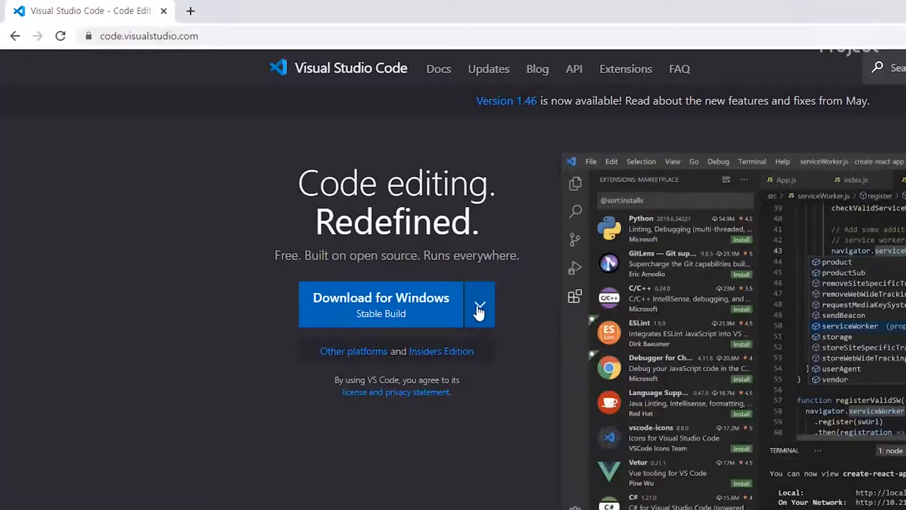
Check the download options for the other platforms and download the stable Visual Studio Code build for Windows.
left_click(481, 312)
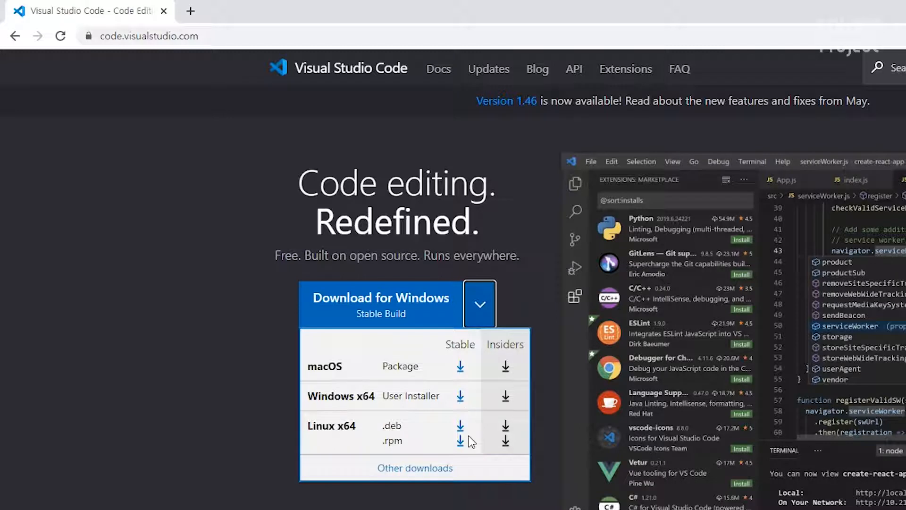
left_click(434, 428)
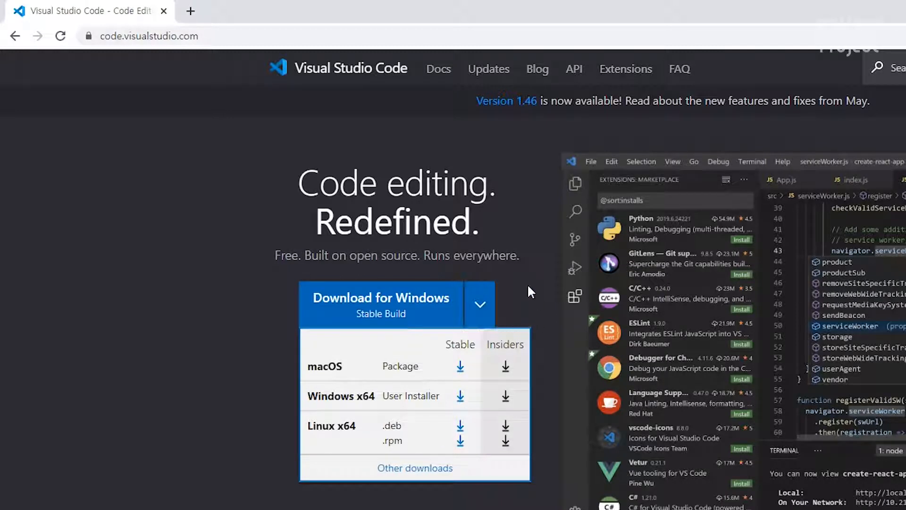
left_click(479, 303)
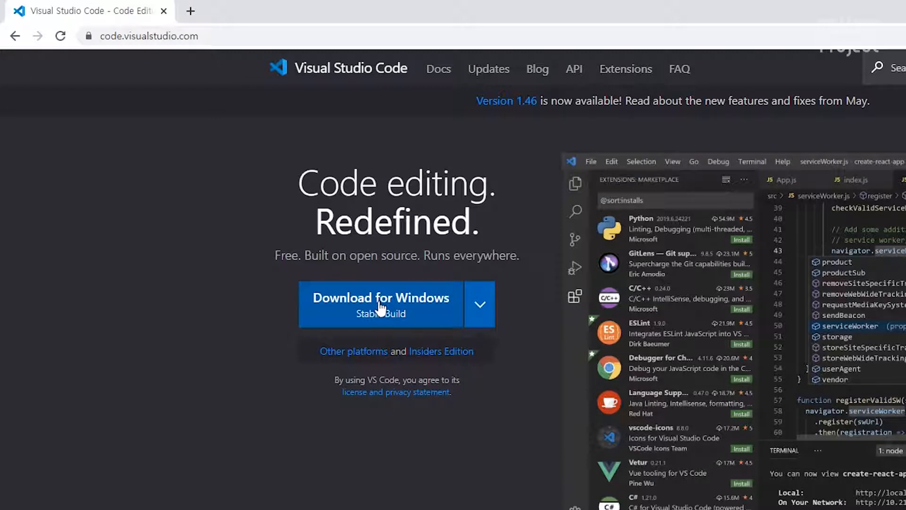
left_click(404, 313)
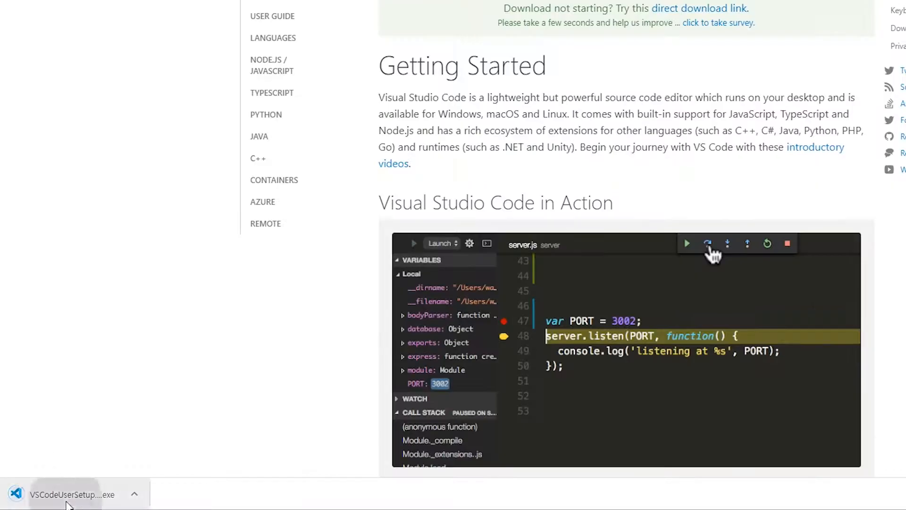
Run the downloaded VSCodeUserSetup installer and accept the license agreement.
left_click(50, 497)
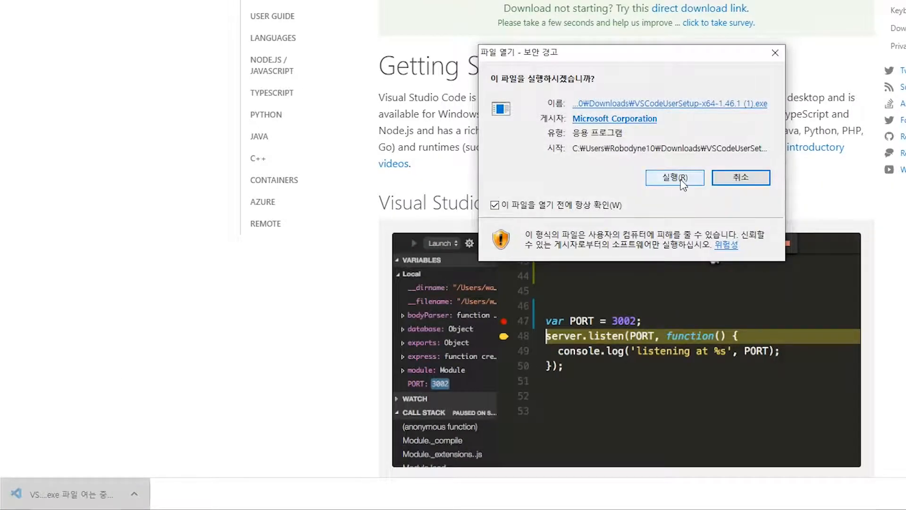
left_click(680, 179)
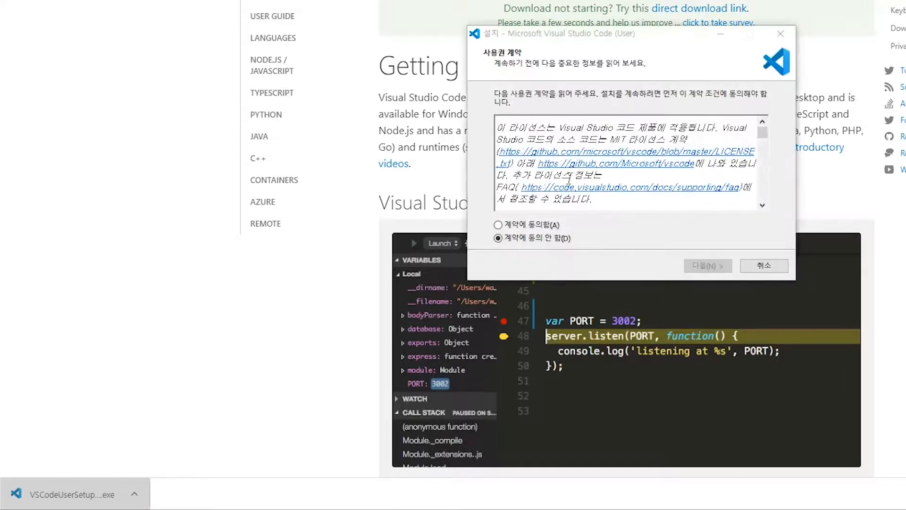
left_click(546, 227)
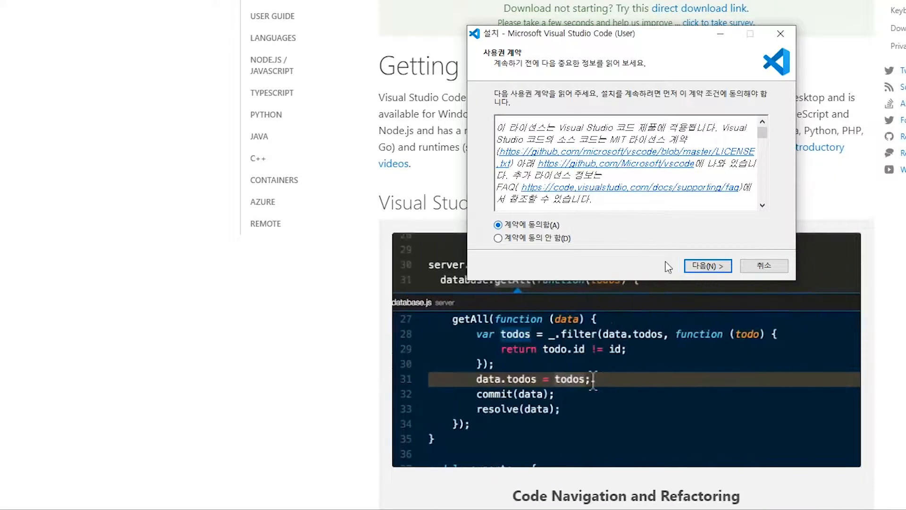
left_click(696, 265)
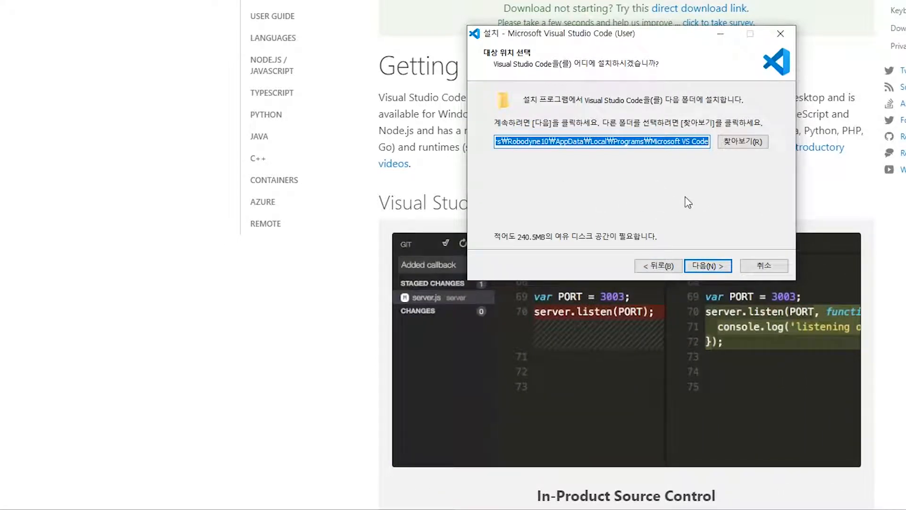
Install Visual Studio Code with the proposed location, Start menu folder, desktop shortcut and PATH options, and launch it on finishing.
left_click(653, 143)
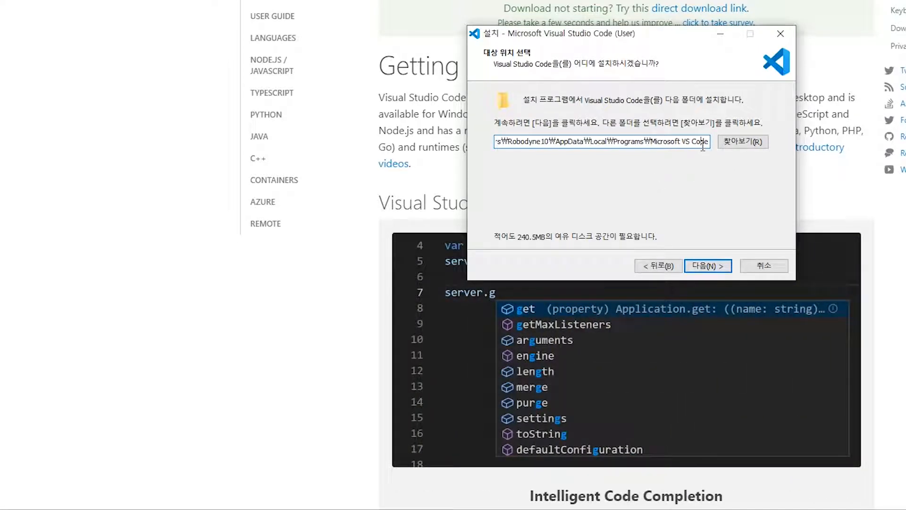
left_click(718, 268)
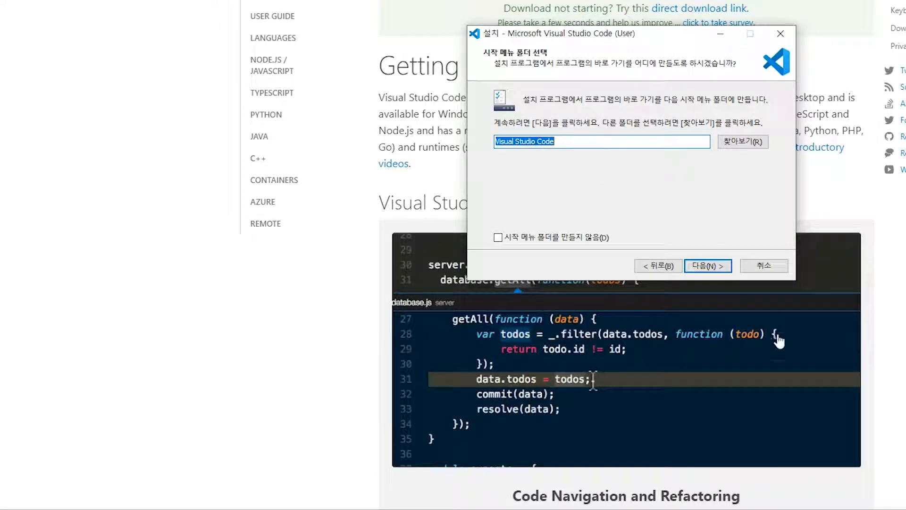
left_click(707, 266)
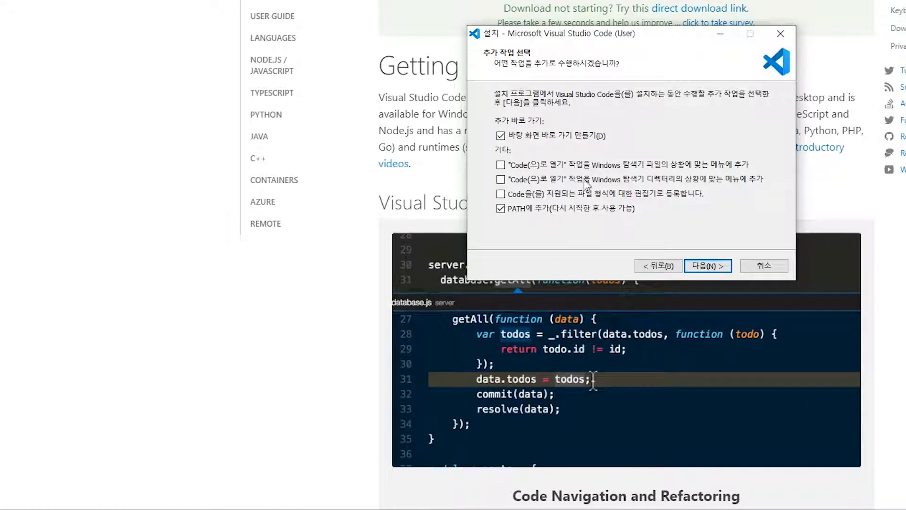
left_click(703, 272)
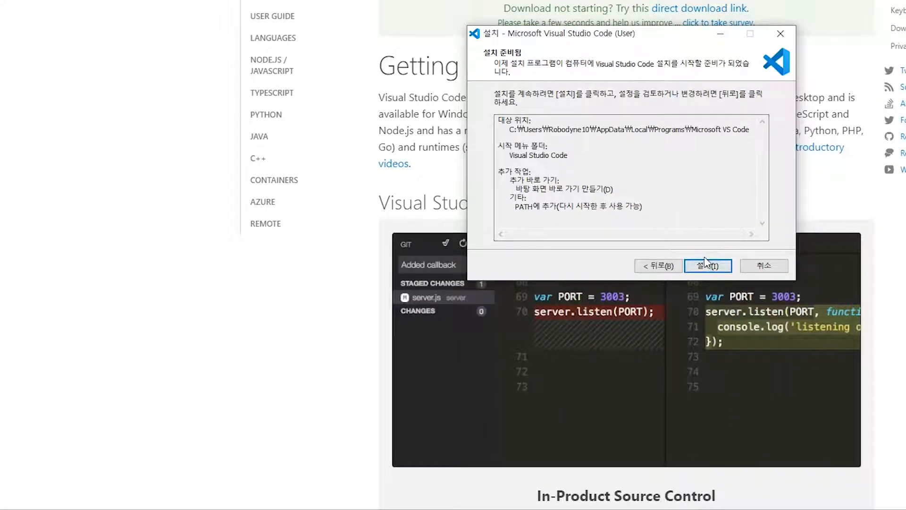
left_click(713, 267)
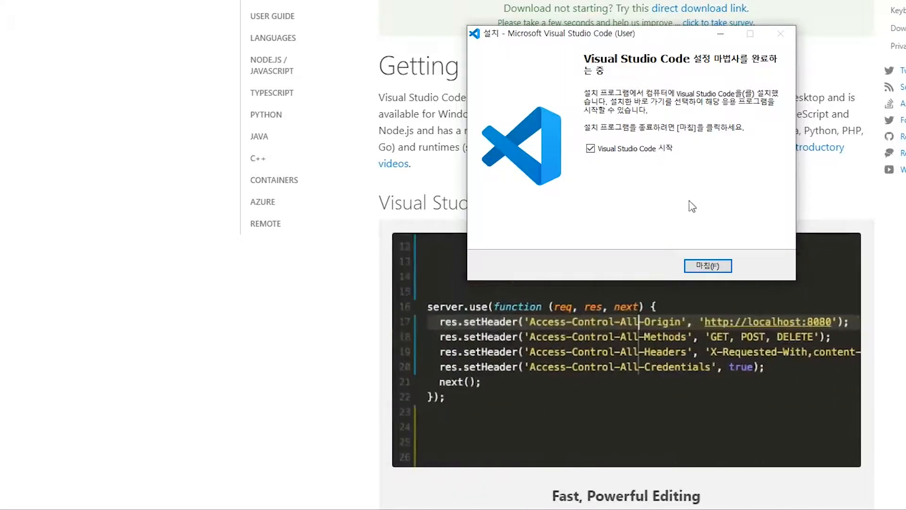
left_click(714, 269)
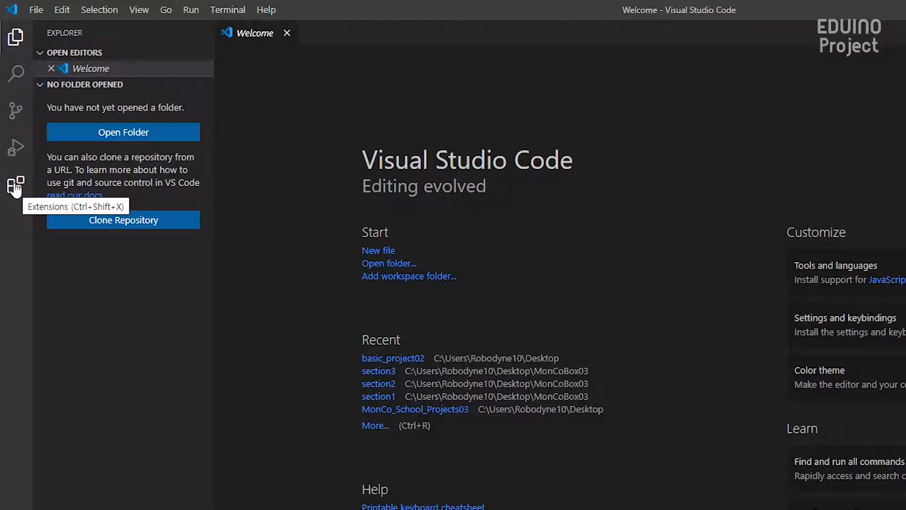
Search the extension marketplace for "language korean".
left_click(15, 187)
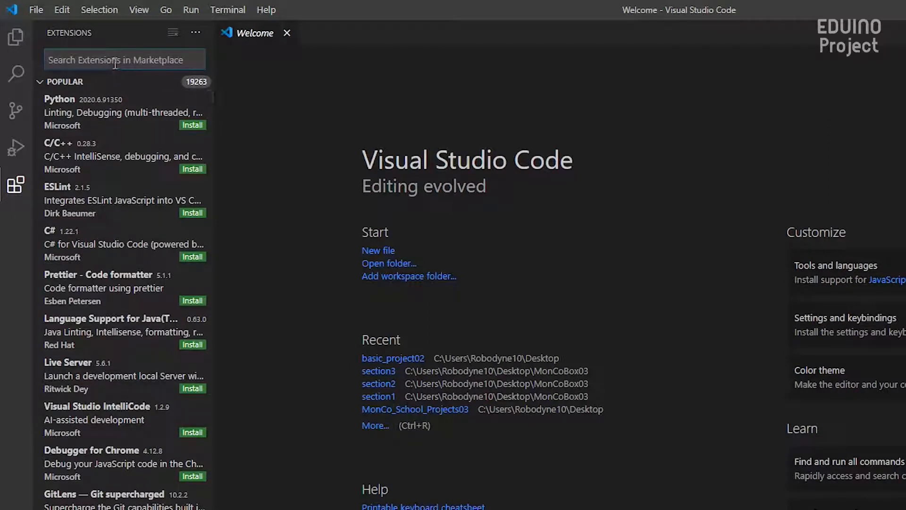
type("lan")
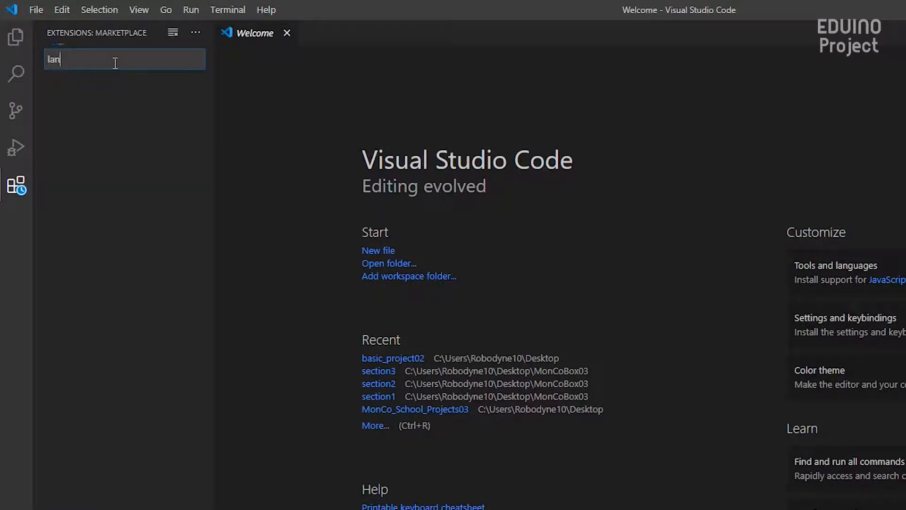
type("g")
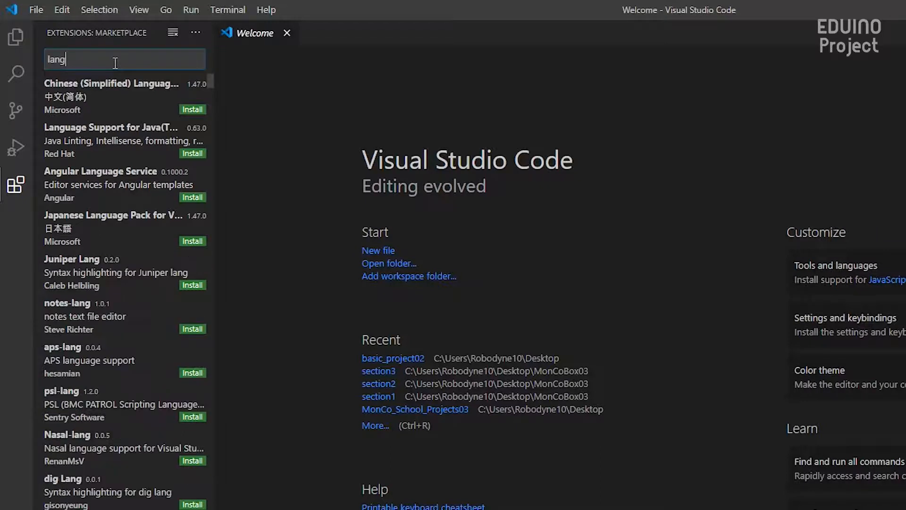
type("age korean")
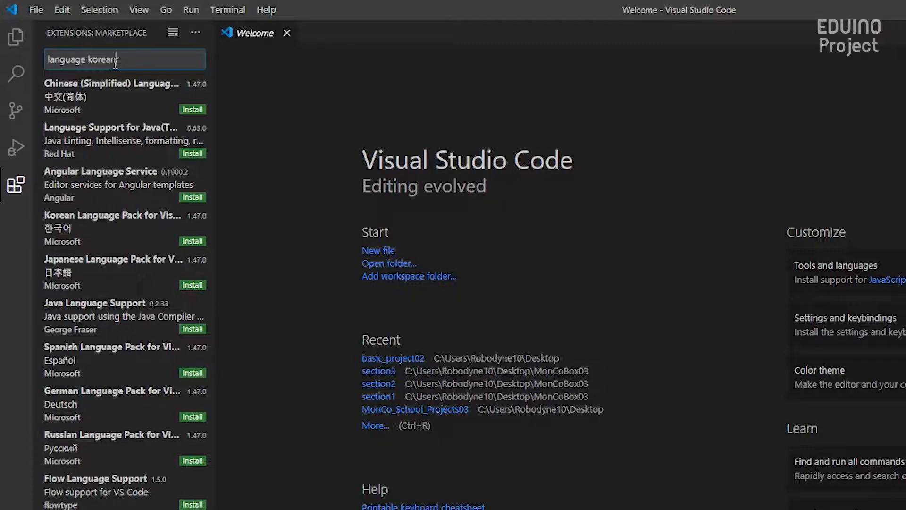
Install the Korean Language Pack for Visual Studio Code and restart the editor to apply it.
left_click(130, 223)
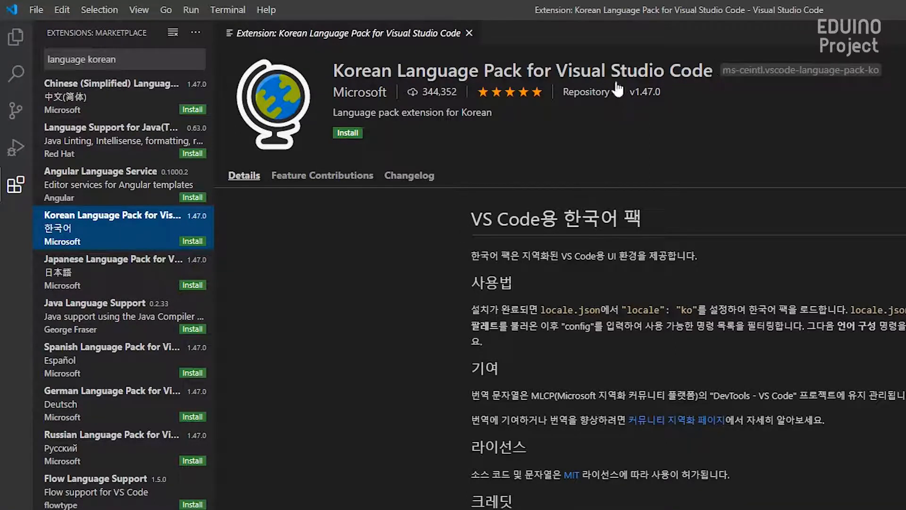
left_click(345, 133)
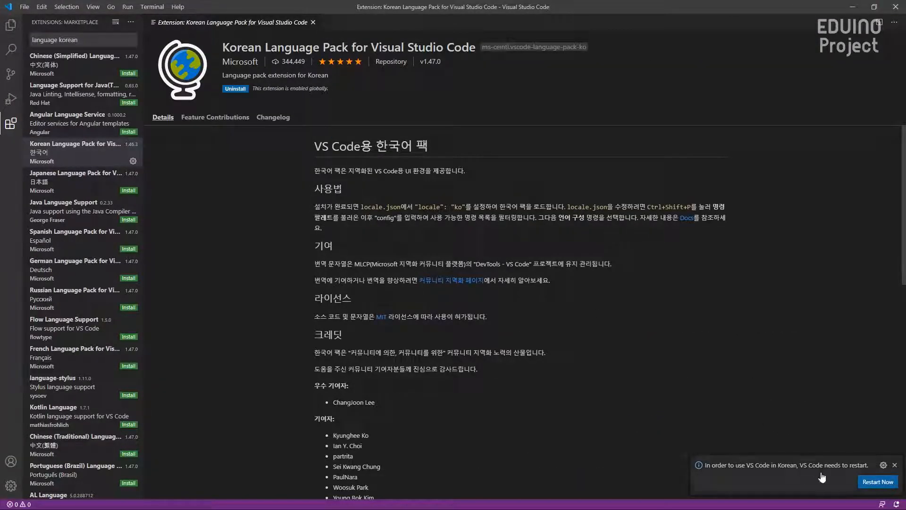
left_click(878, 482)
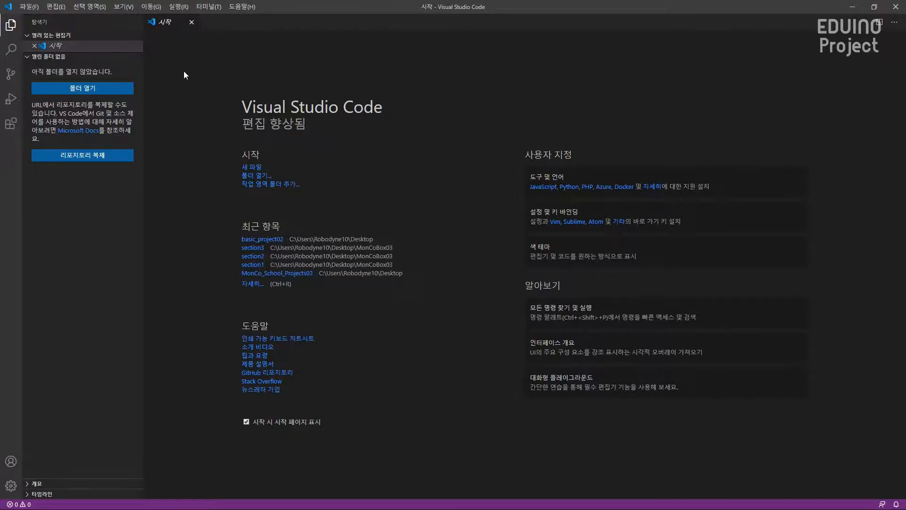
Create a folder named projects in the Documents folder and open it as the working folder.
left_click(11, 25)
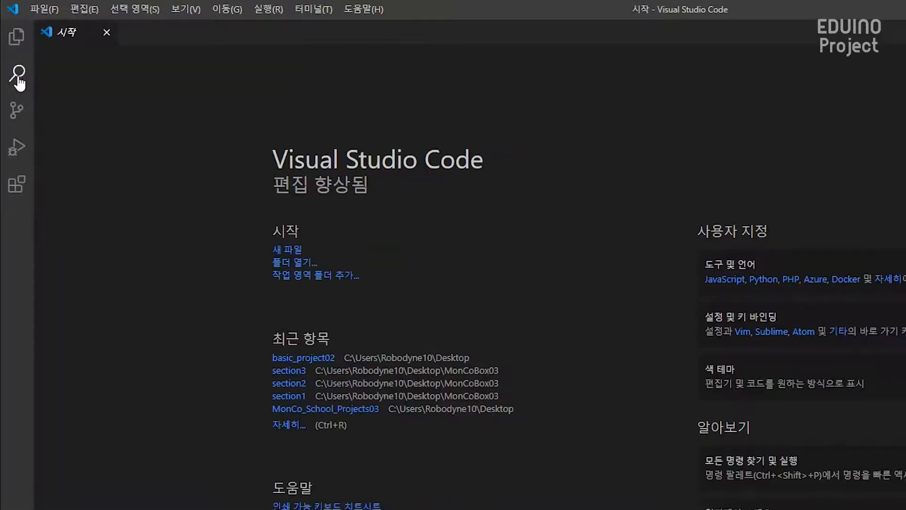
left_click(16, 36)
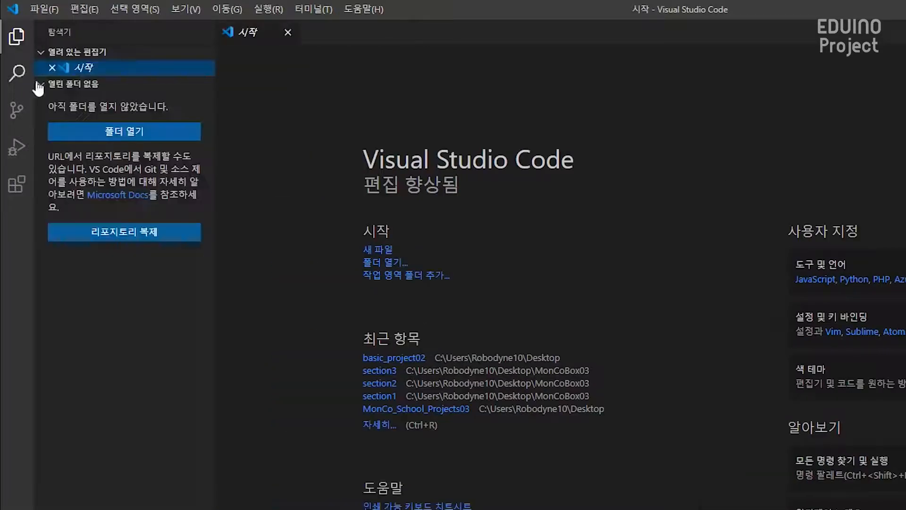
left_click(104, 130)
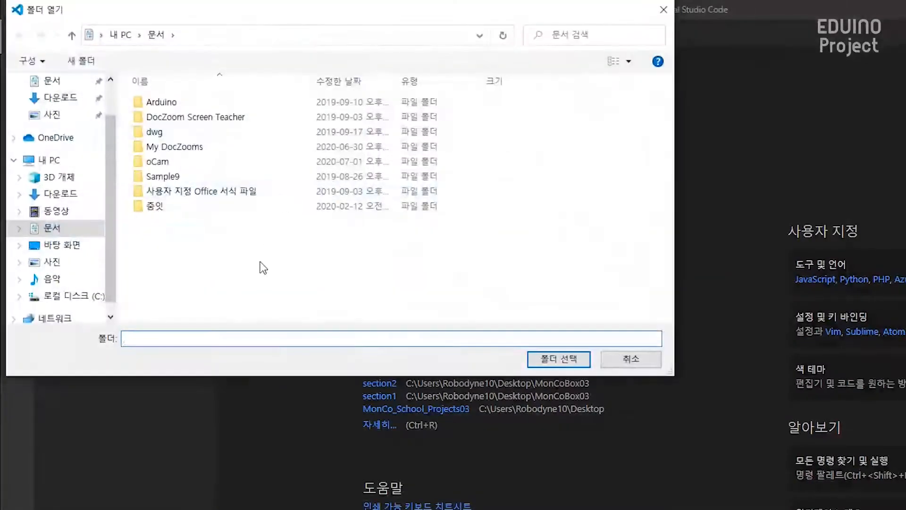
right_click(146, 262)
mouse_move(116, 405)
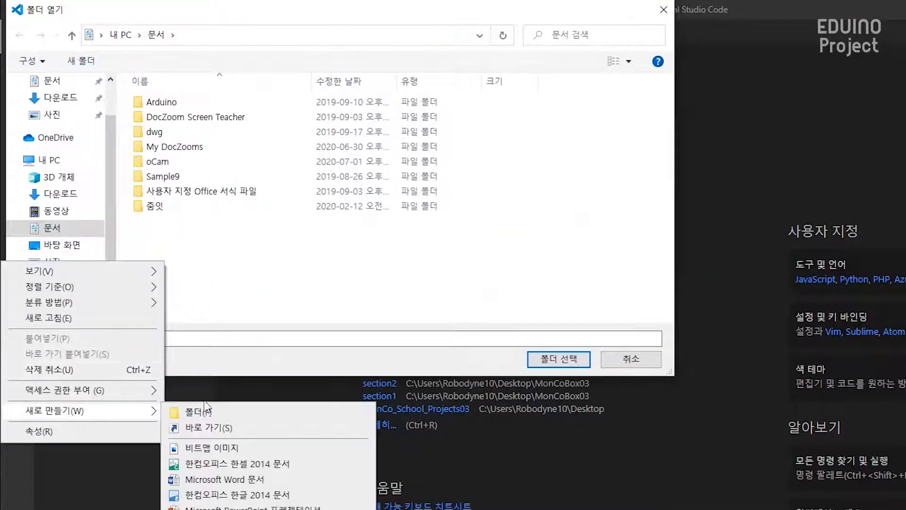
left_click(207, 411)
key("BackSpace")
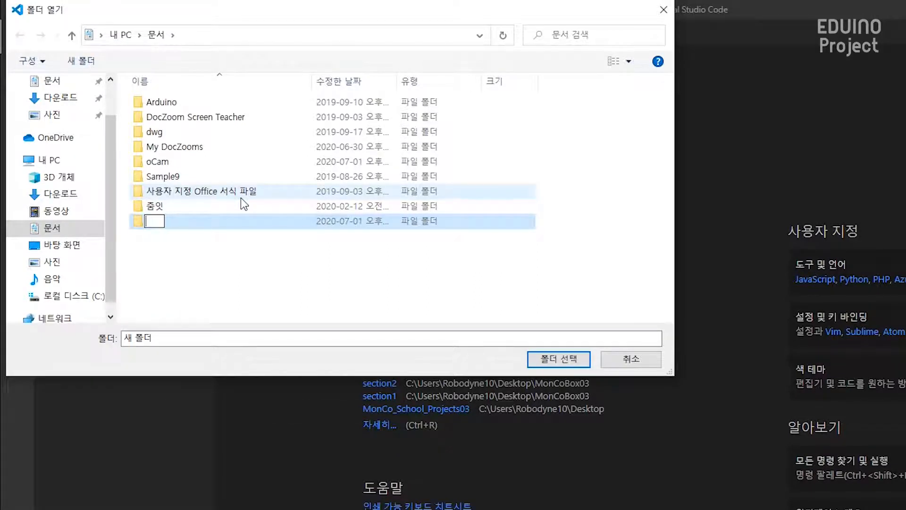
type("projects")
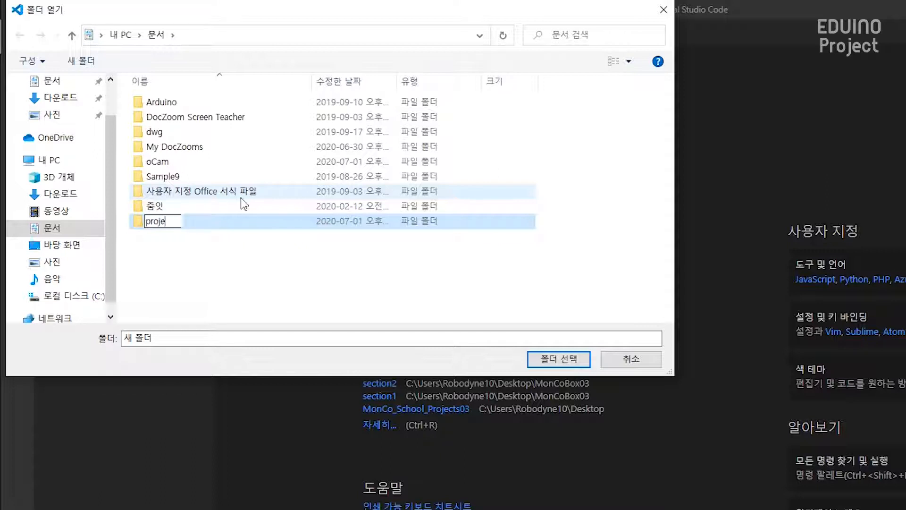
key("Return")
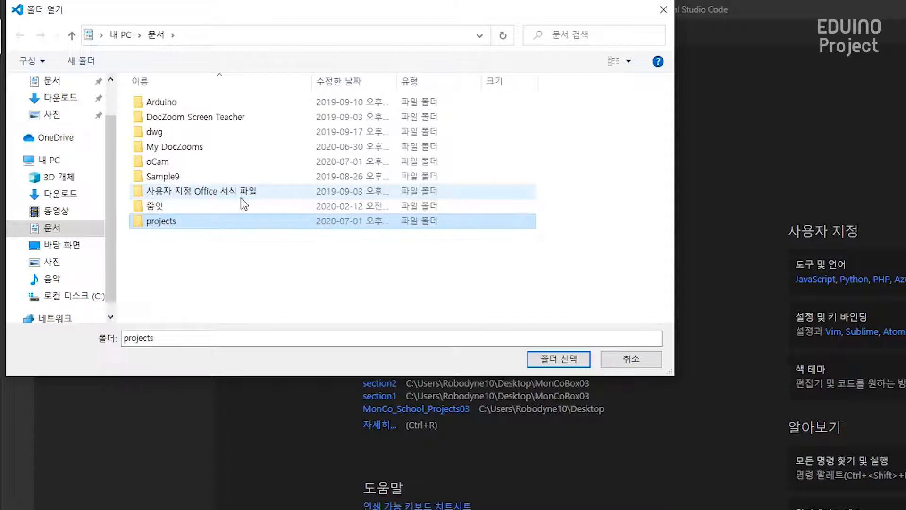
key("Return")
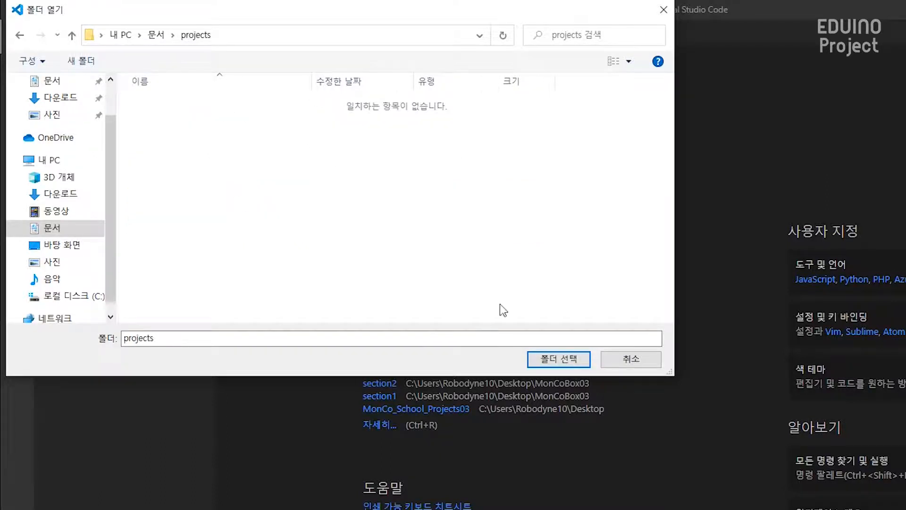
left_click(552, 361)
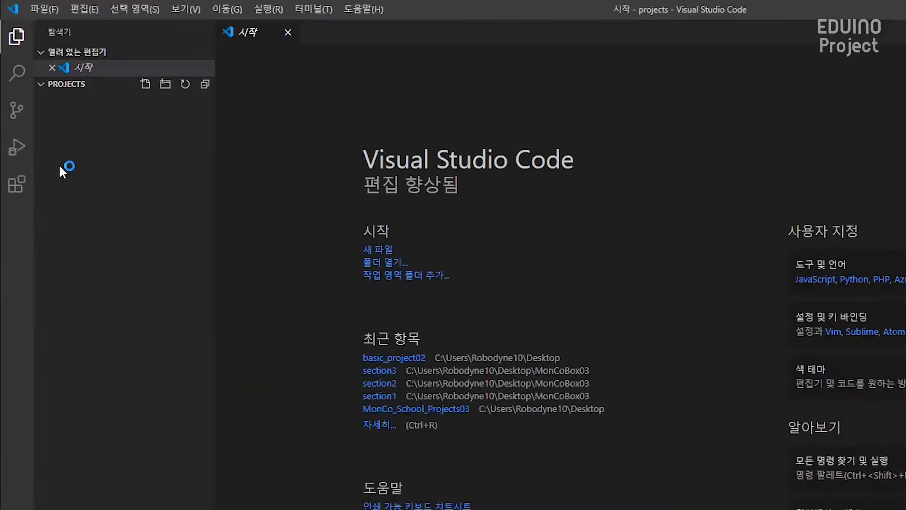
right_click(109, 147)
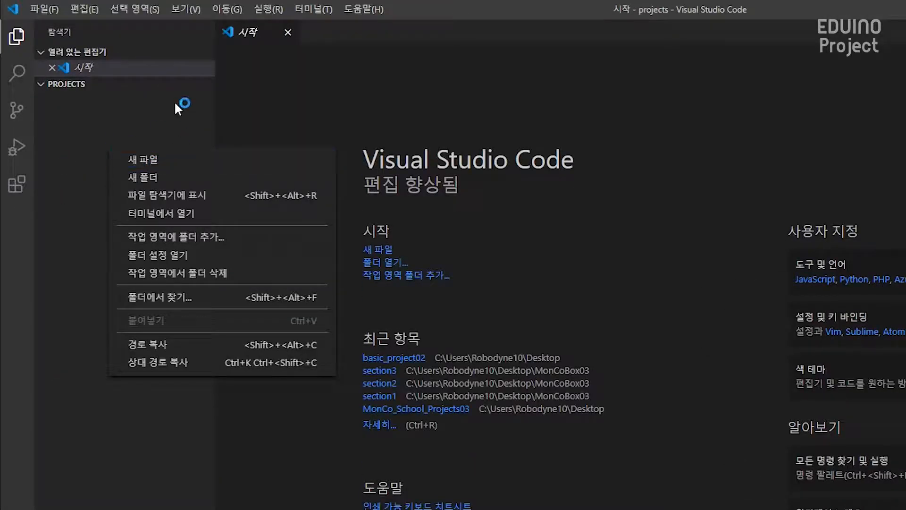
left_click(204, 104)
right_click(127, 149)
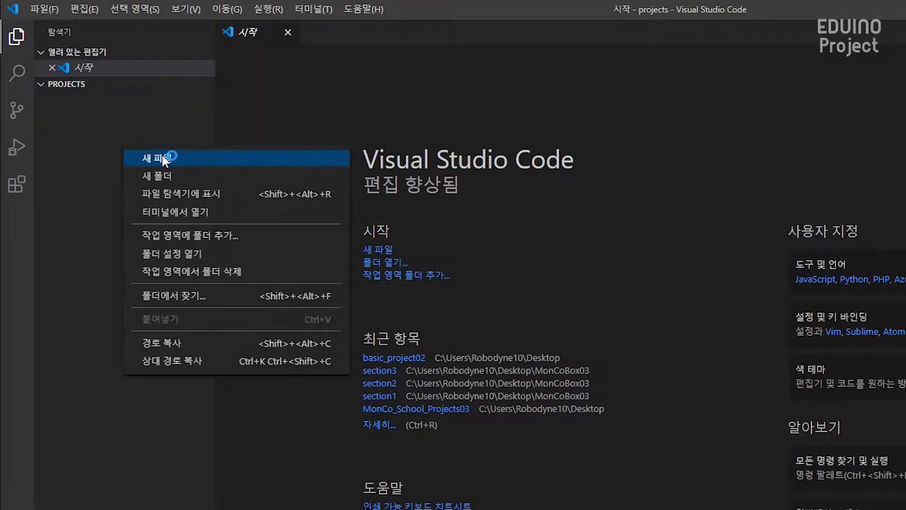
left_click(152, 130)
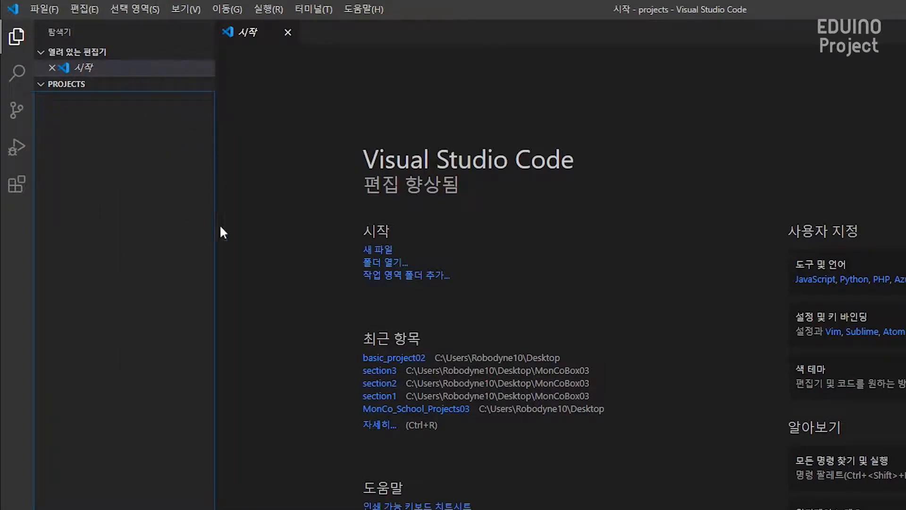
Create a new file named test.py in the projects folder.
right_click(139, 149)
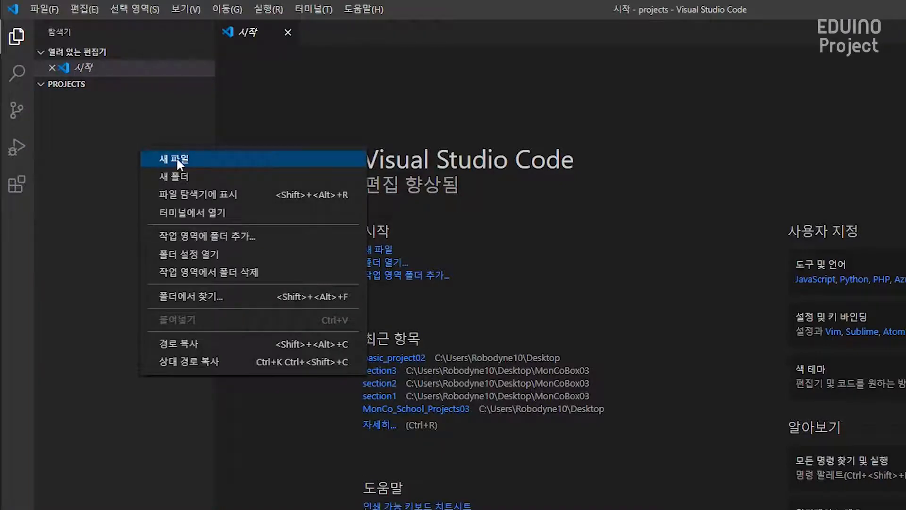
left_click(179, 161)
type("test.py")
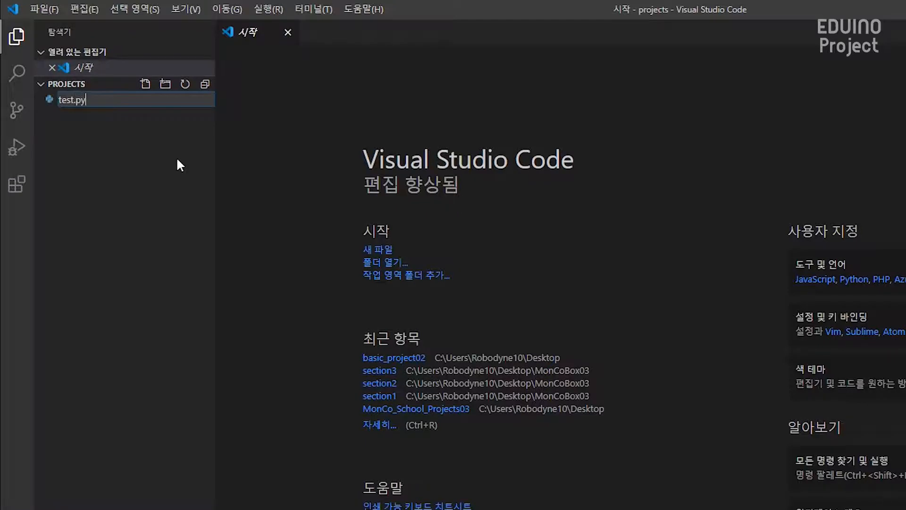
key("Return")
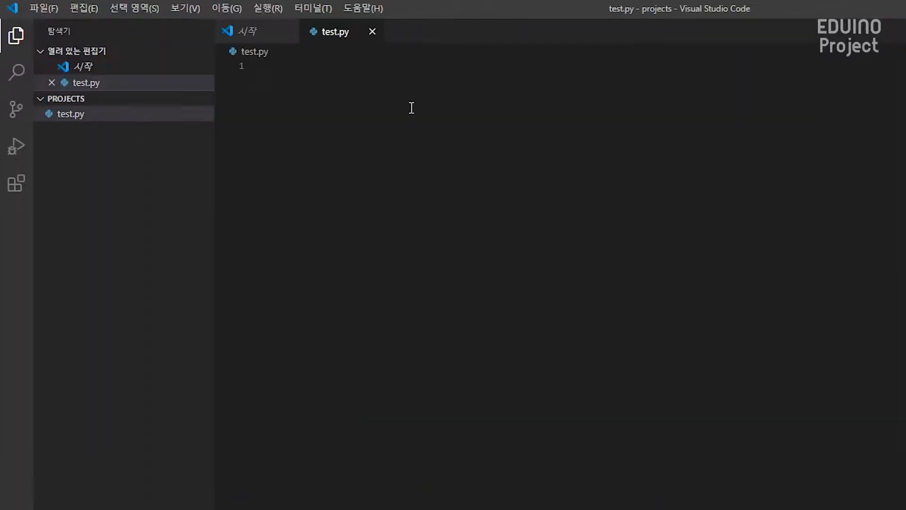
Write the line print('완료!') in test.py.
type("ㅔ")
key("BackSpace")
type("print(")
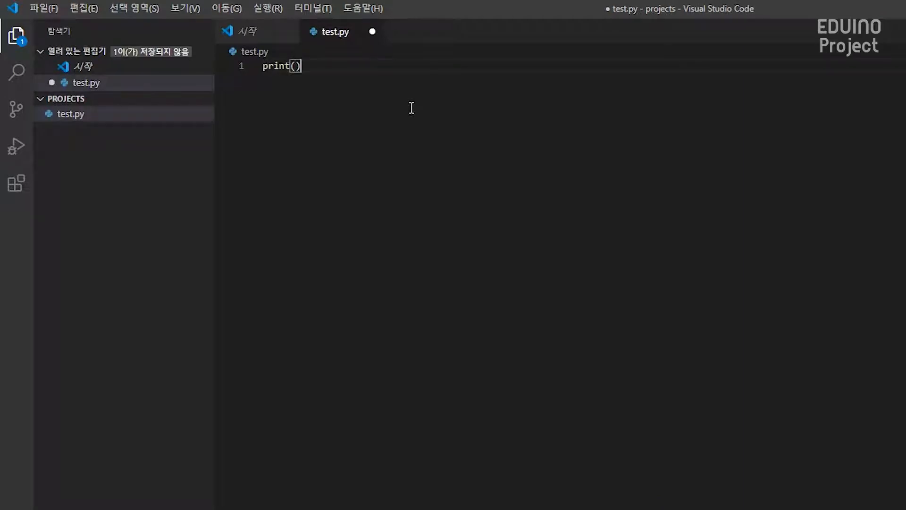
type("'")
type("완료!")
Try to debug test.py, and install the recommended Python extension from Microsoft.
key("F5")
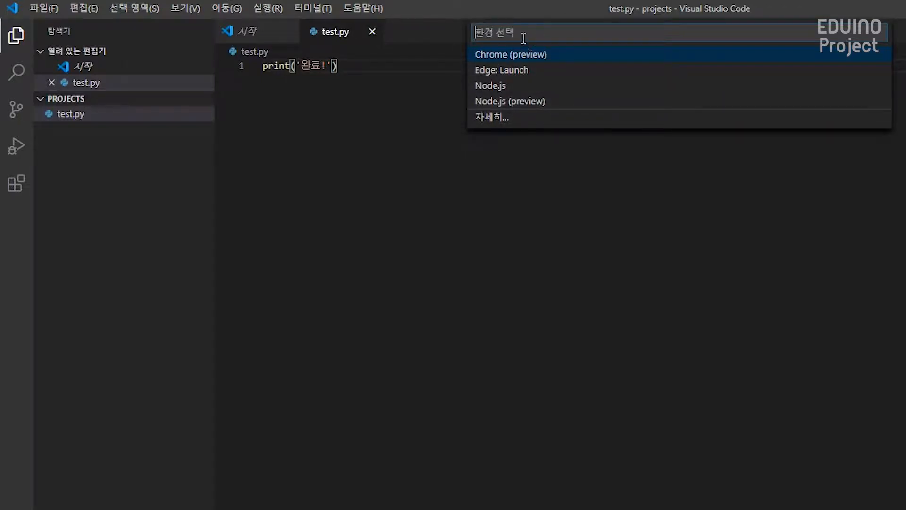
left_click(397, 109)
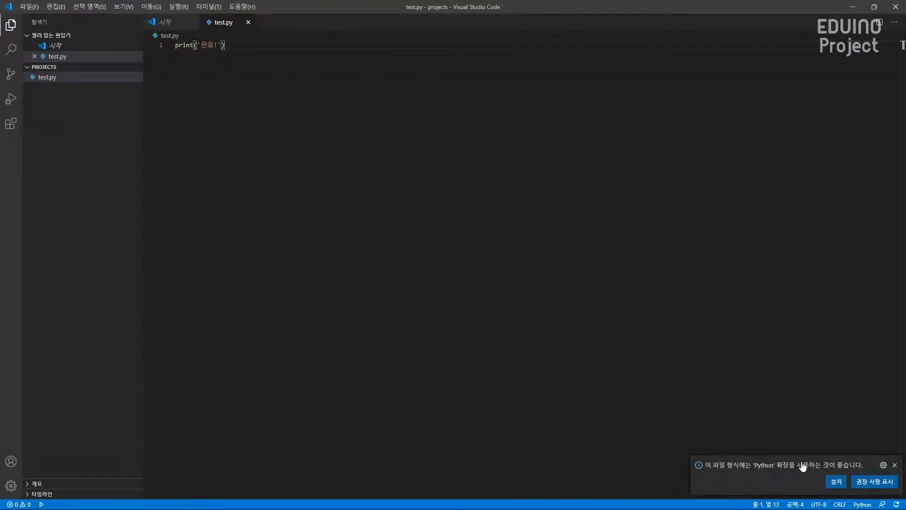
left_click(838, 482)
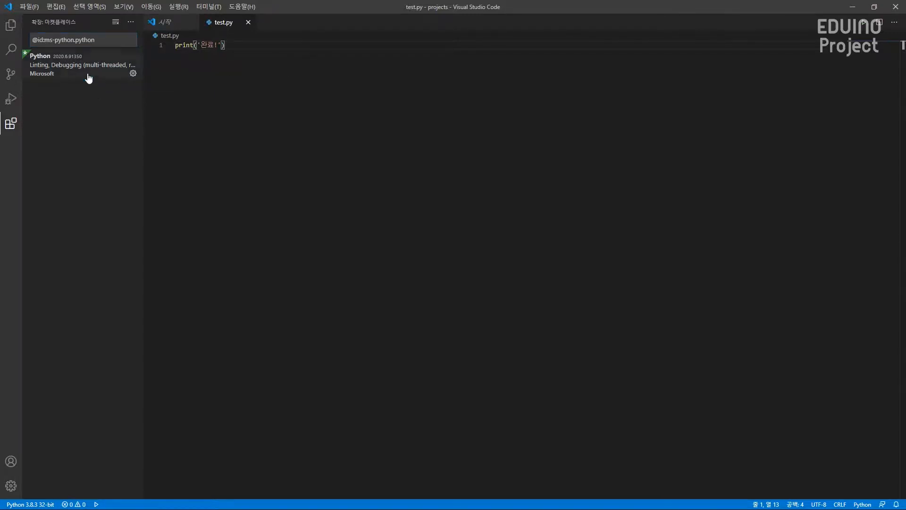
left_click(89, 78)
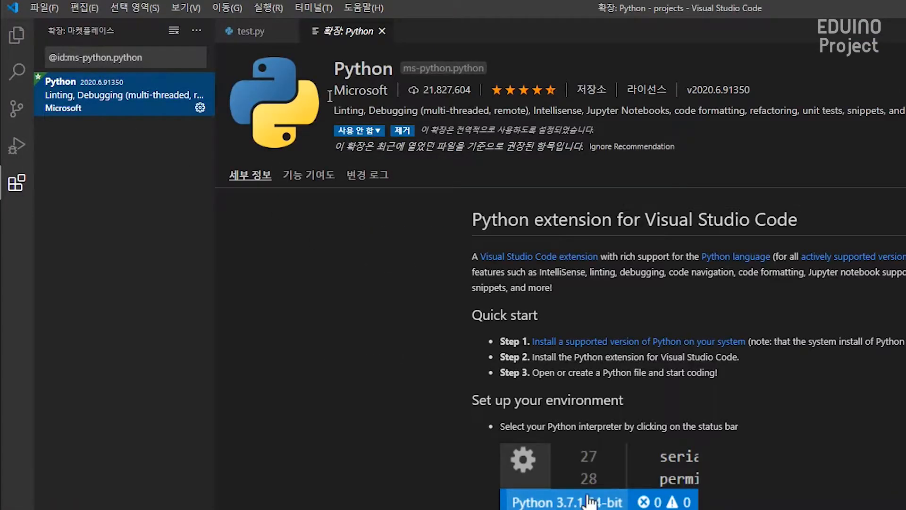
Return to test.py and debug it with the Python File configuration.
left_click(244, 31)
key("F5")
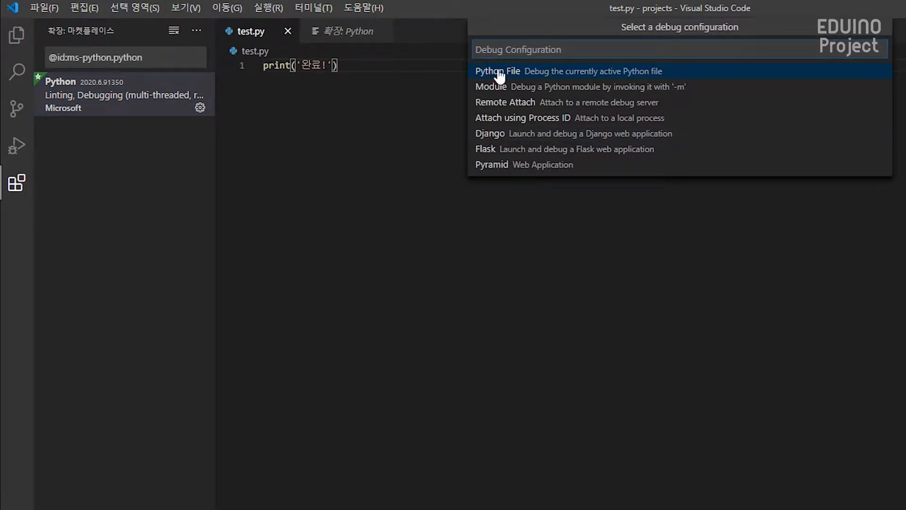
left_click(509, 75)
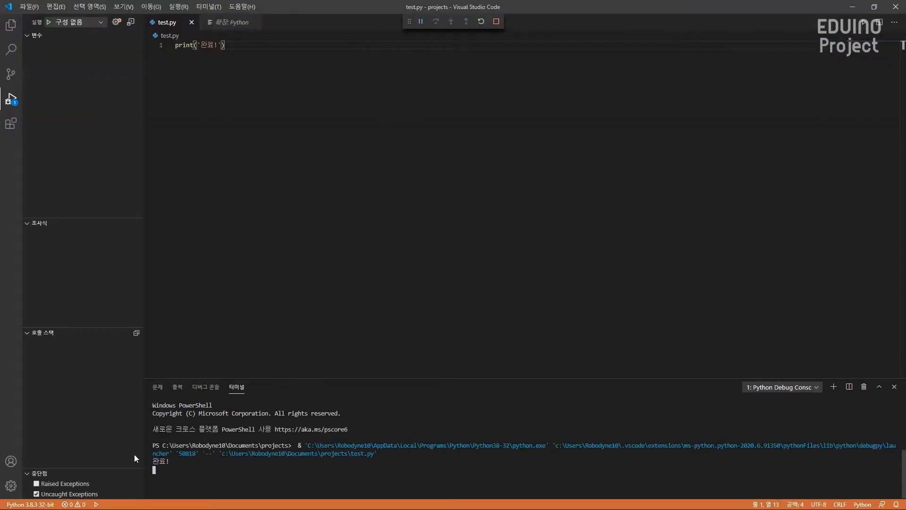
Check the line printed by test.py in the terminal.
left_click_drag(175, 461, 151, 465)
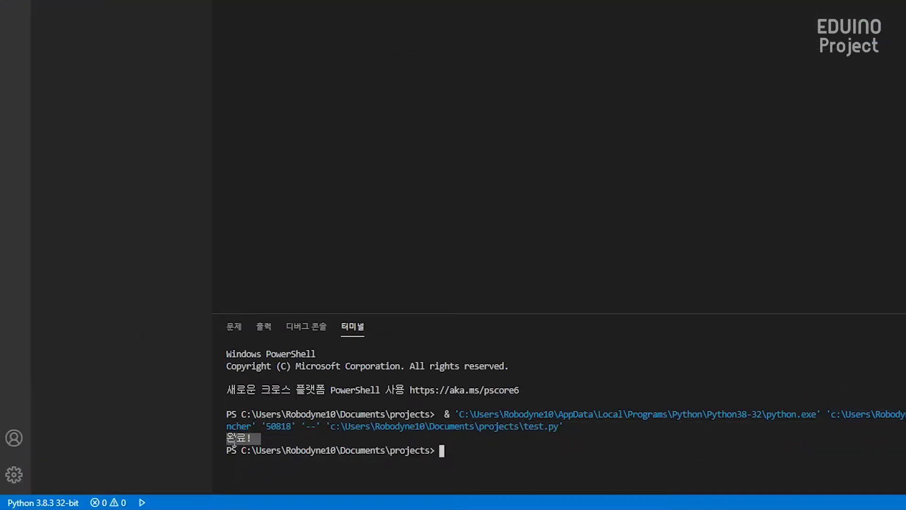
left_click(268, 440)
left_click(498, 3)
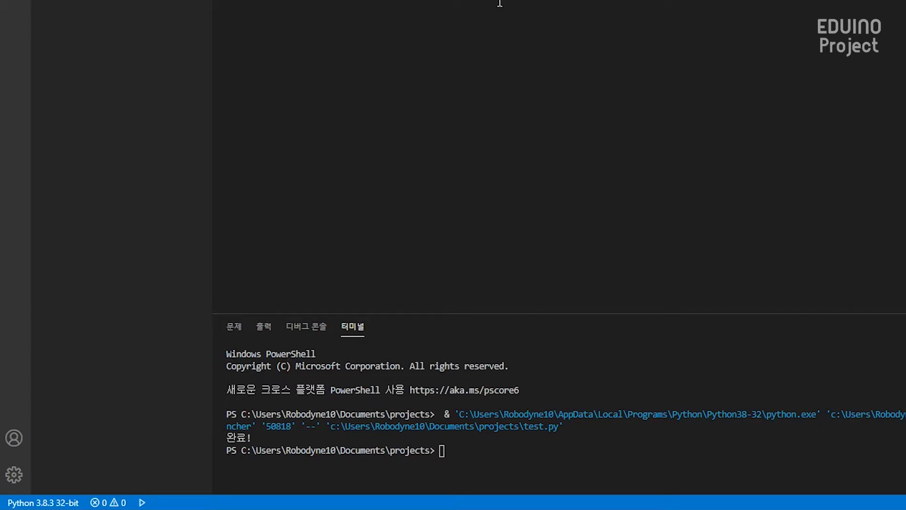